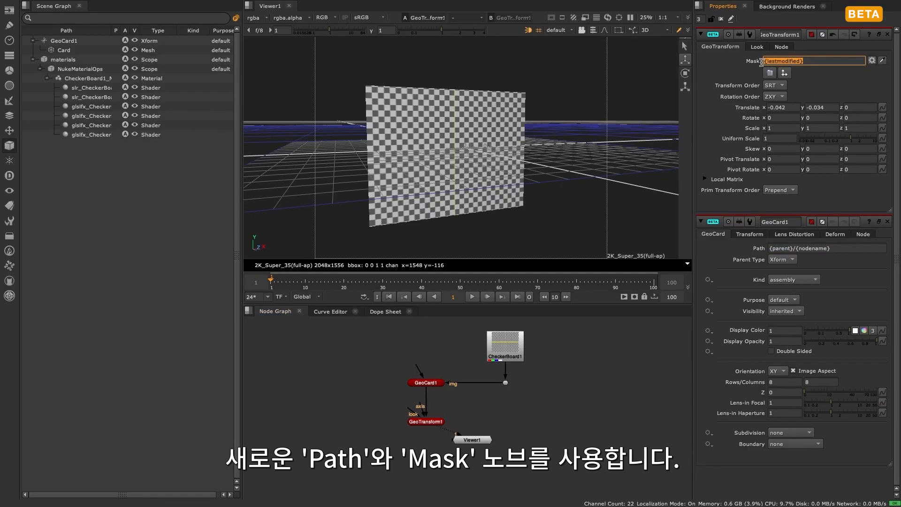
# - Examine the GeoCard's Path expression and the Card mesh under GeoCard1 in the scene graph
pyautogui.click(845, 249)
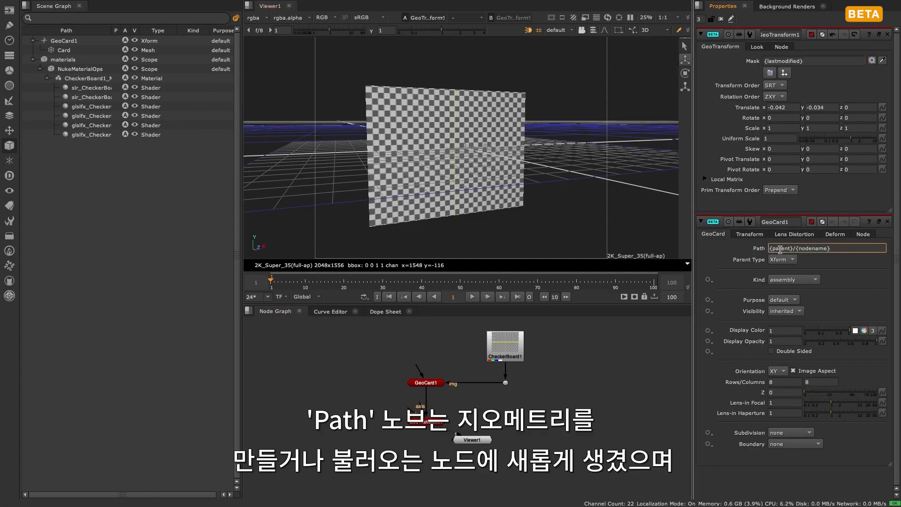
pyautogui.click(92, 43)
pyautogui.click(90, 51)
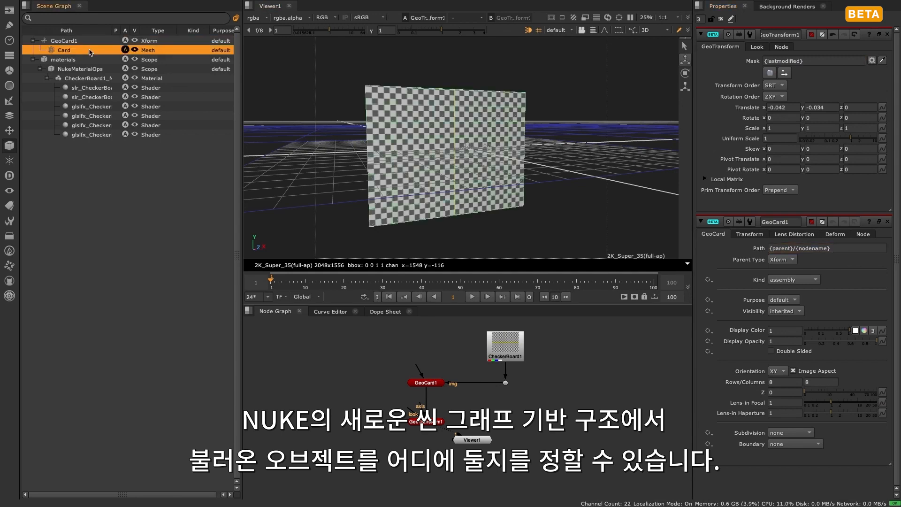
pyautogui.moveTo(844, 249); pyautogui.dragTo(801, 249)
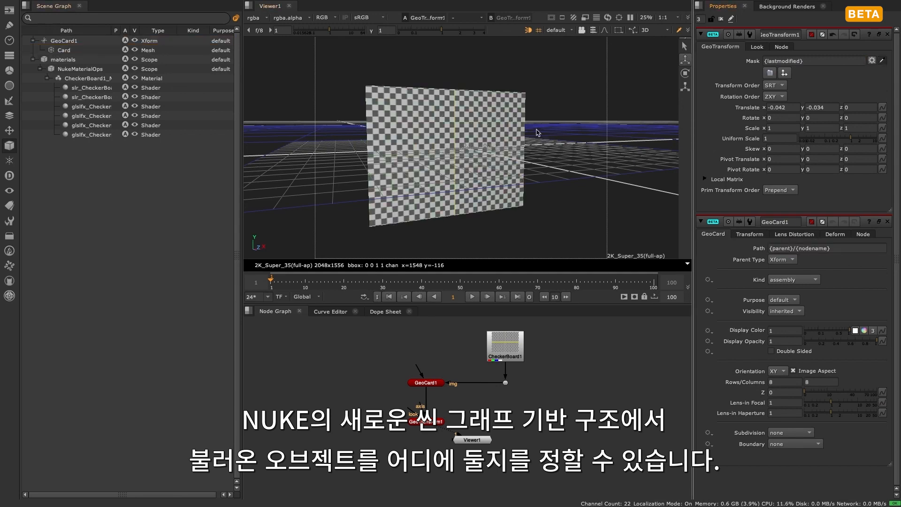
# - Try the card as the GeoTransform's mask by picking it in the 3D view, and reset the mask to Last Modified Prim
pyautogui.click(502, 130)
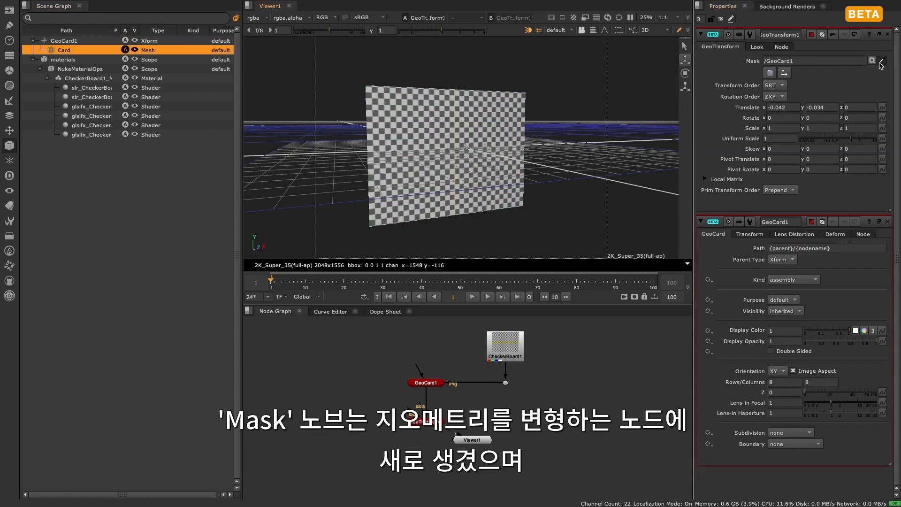
pyautogui.click(871, 61)
pyautogui.click(871, 61)
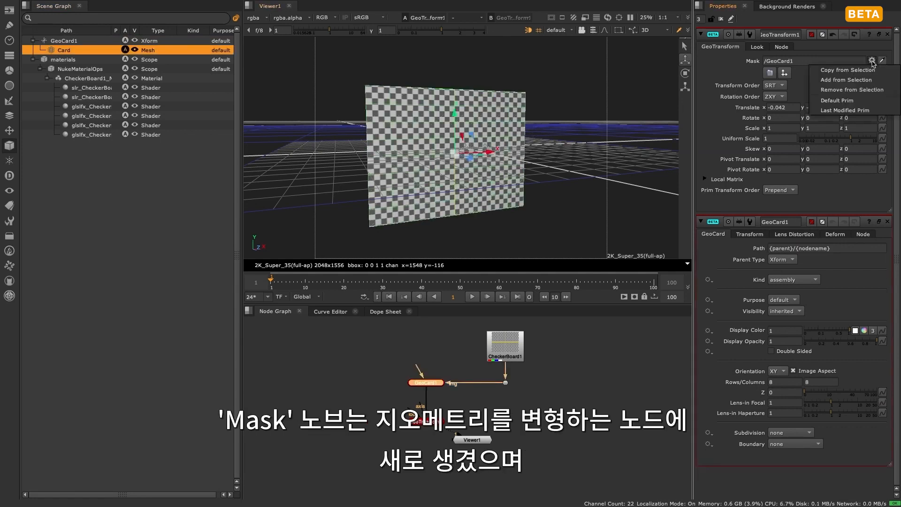
pyautogui.click(840, 110)
pyautogui.click(836, 86)
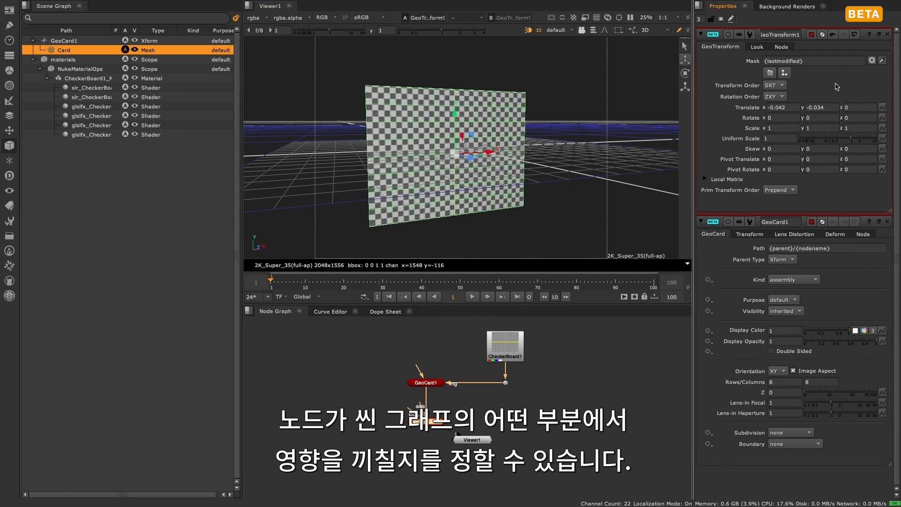
# - Set the GeoCard's path to /Scene001/Shot001/BG/Card001
pyautogui.click(754, 248)
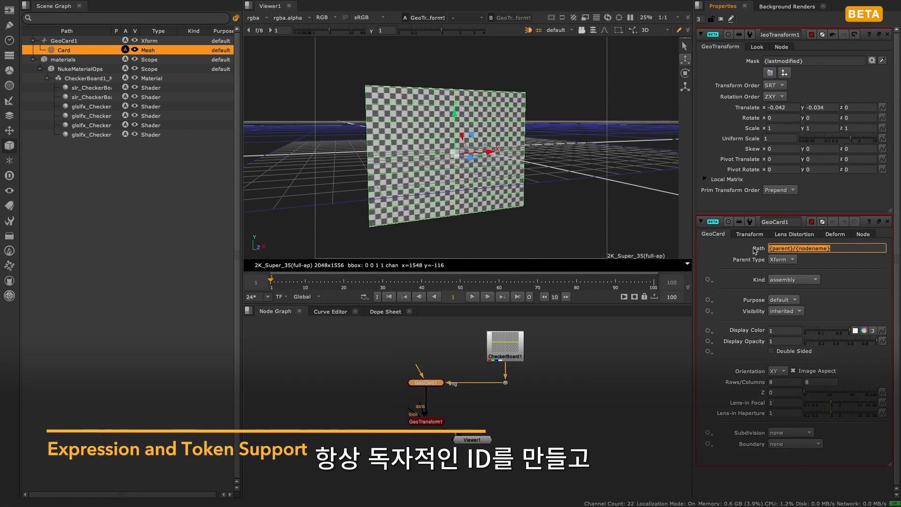
pyautogui.write('/Scene001/')
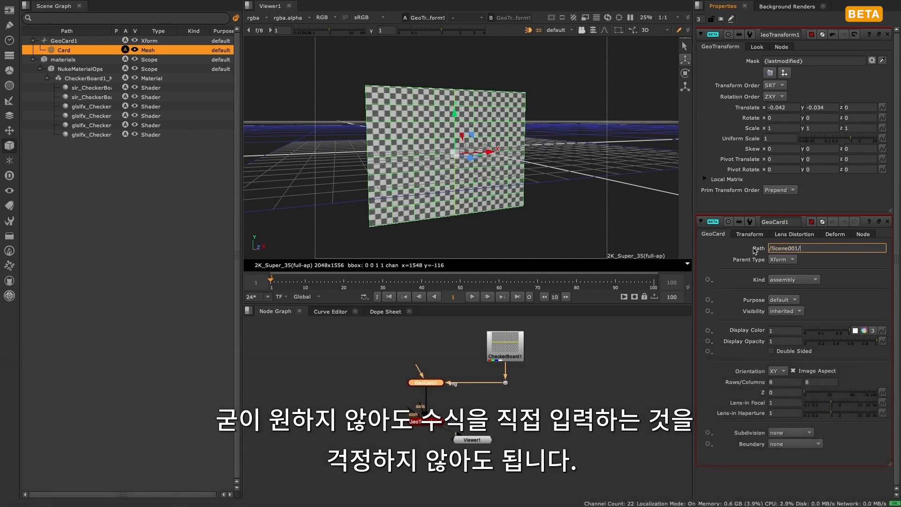
pyautogui.write('Shot001/BG/Card001')
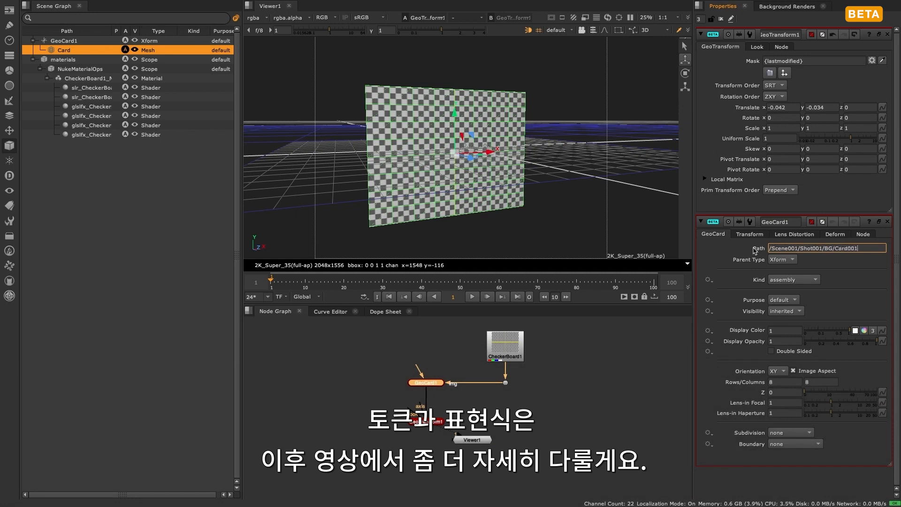
pyautogui.press('Return')
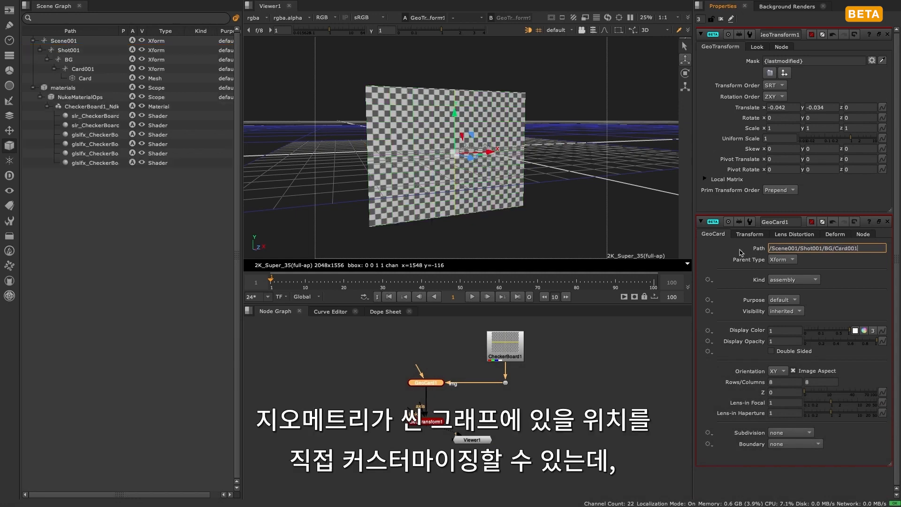
# - Examine the card's custom path level by level in the scene graph, from Scene001 down to the Card mesh
pyautogui.tripleClick(868, 247)
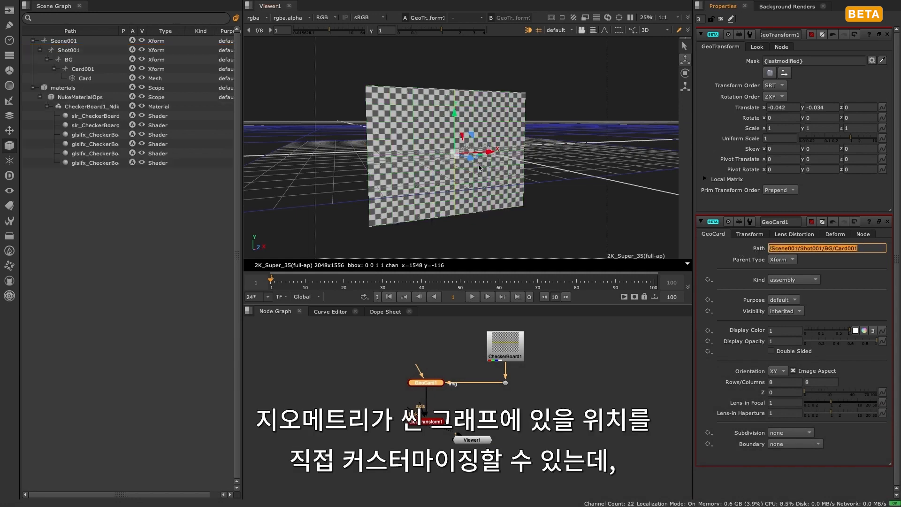
pyautogui.click(79, 41)
pyautogui.click(82, 50)
pyautogui.click(85, 59)
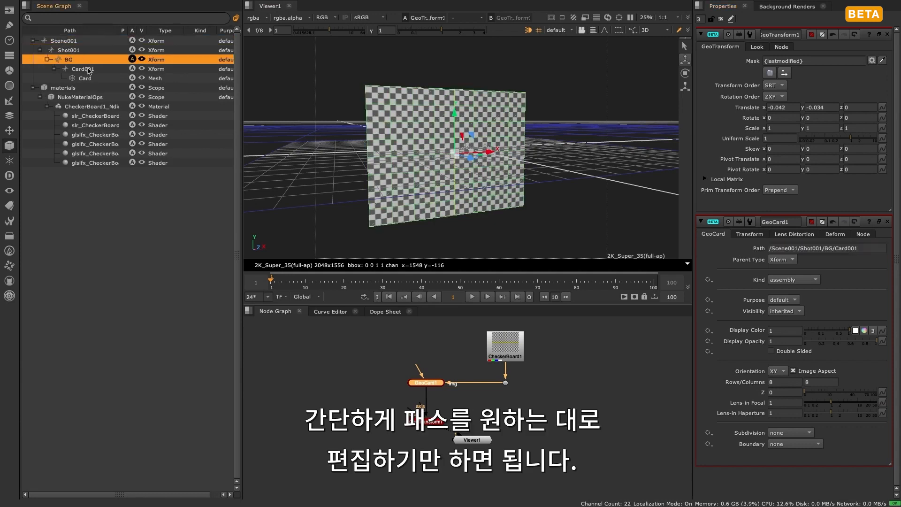
pyautogui.click(89, 69)
pyautogui.click(94, 78)
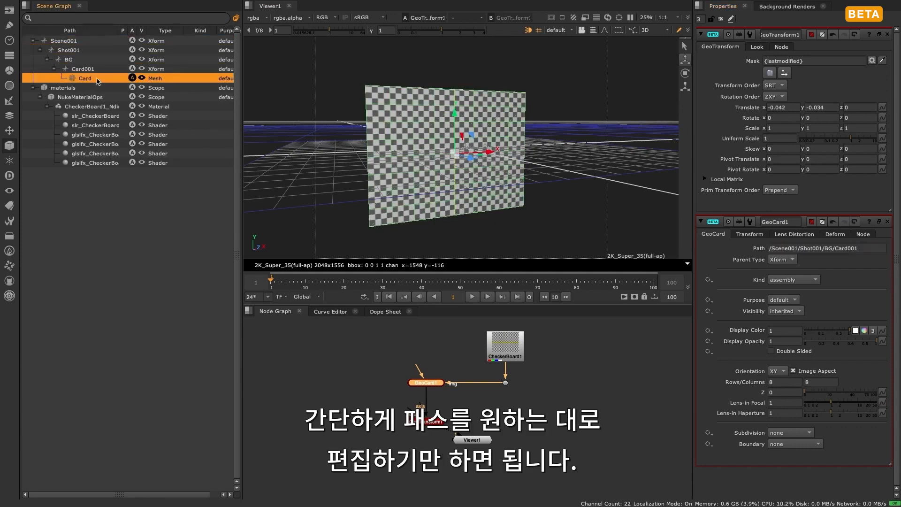
pyautogui.click(582, 373)
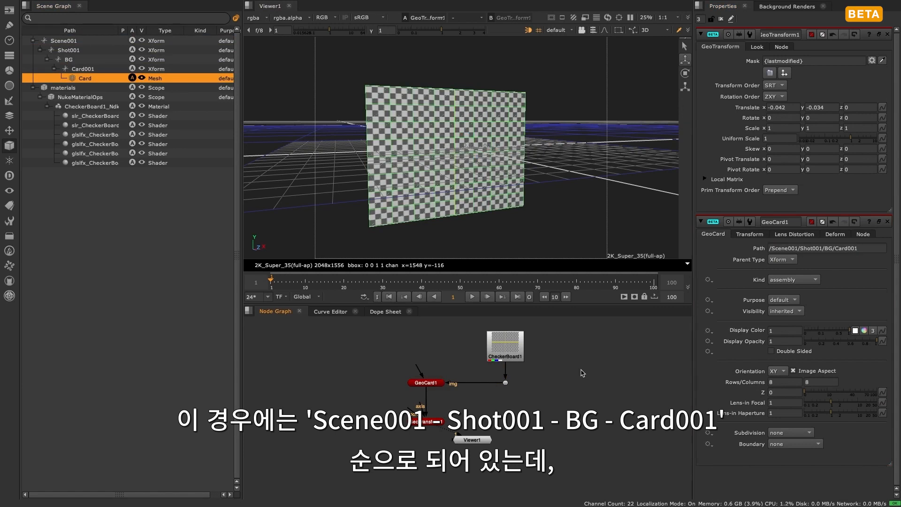
# - Add a GeoCube node directly below GeoTransform1 in the node graph
pyautogui.click(425, 423)
pyautogui.press('Tab')
pyautogui.write('geocube')
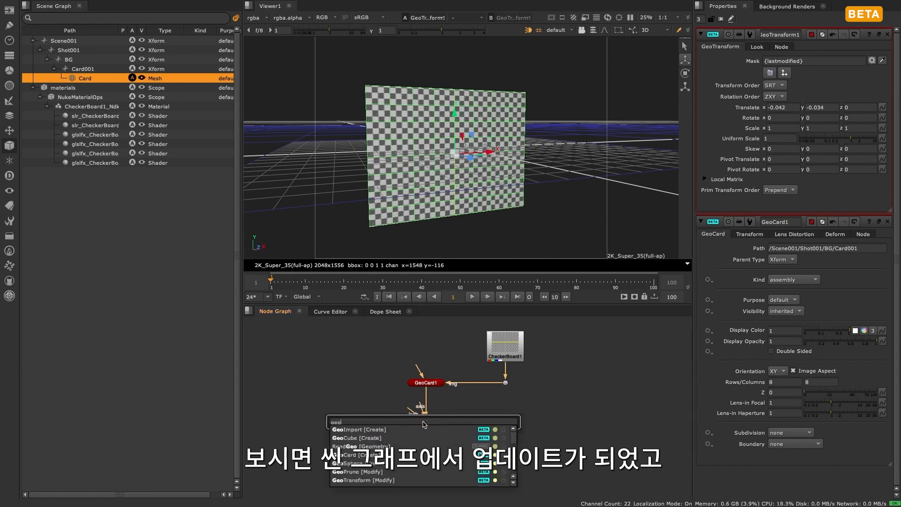
pyautogui.press('Down')
pyautogui.press('Return')
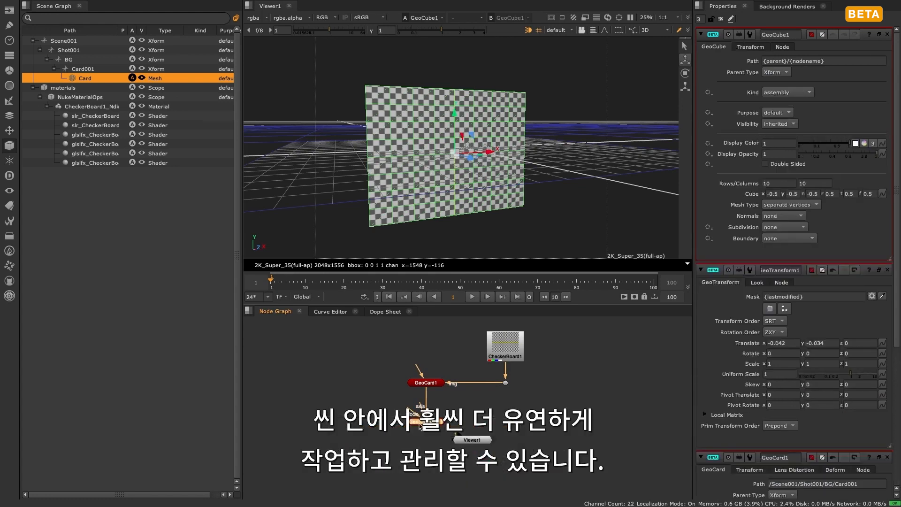
pyautogui.moveTo(427, 433); pyautogui.dragTo(426, 445)
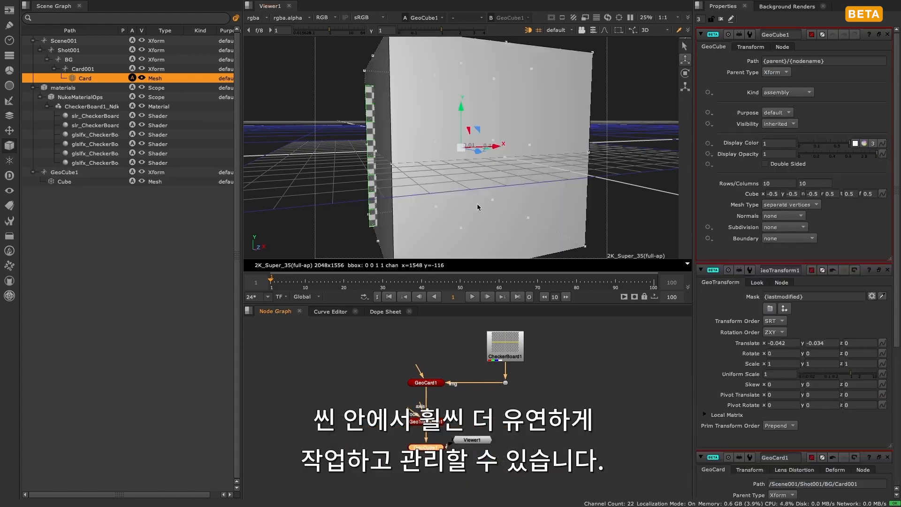
# - Move the cube along its X axis so it stands beside the card
pyautogui.moveTo(494, 141); pyautogui.dragTo(595, 149)
pyautogui.scroll(-6, 624, 148)
pyautogui.scroll(3, 613, 154)
# - Connect the GeoCube's img input to the CheckerBoard's dot, with a second dot squaring off the connection, and move the Viewer node below the cube node
pyautogui.moveTo(470, 439); pyautogui.dragTo(436, 484)
pyautogui.moveTo(452, 440); pyautogui.dragTo(504, 376)
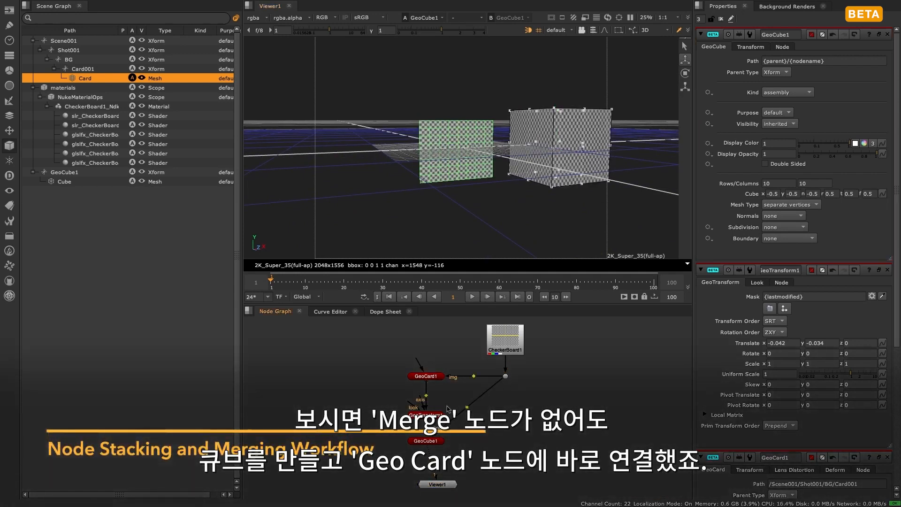
pyautogui.keyDown('ctrl'); pyautogui.moveTo(467, 408); pyautogui.dragTo(505, 441); pyautogui.keyUp('ctrl')
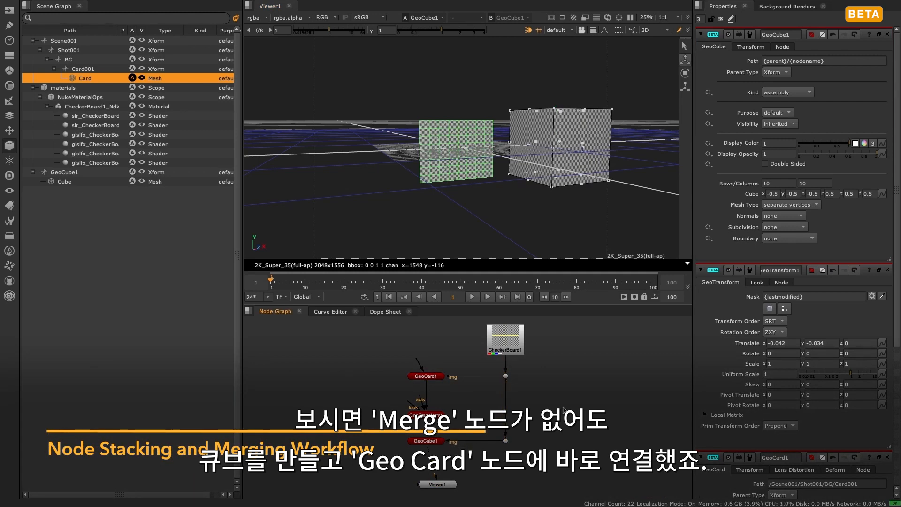
# - Set the GeoCube's path to /Scene001/Shot001/BG/Cube001
pyautogui.moveTo(846, 61); pyautogui.dragTo(667, 59)
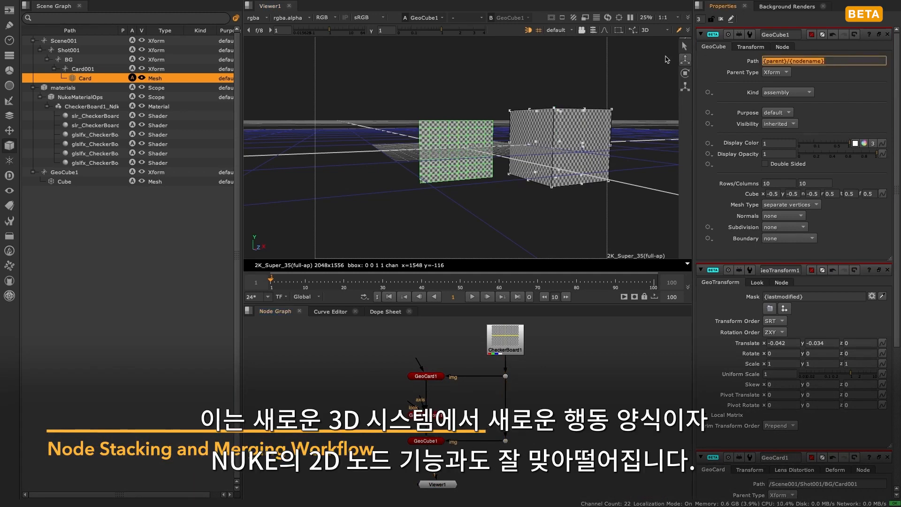
pyautogui.write('/Scene001/Shot00')
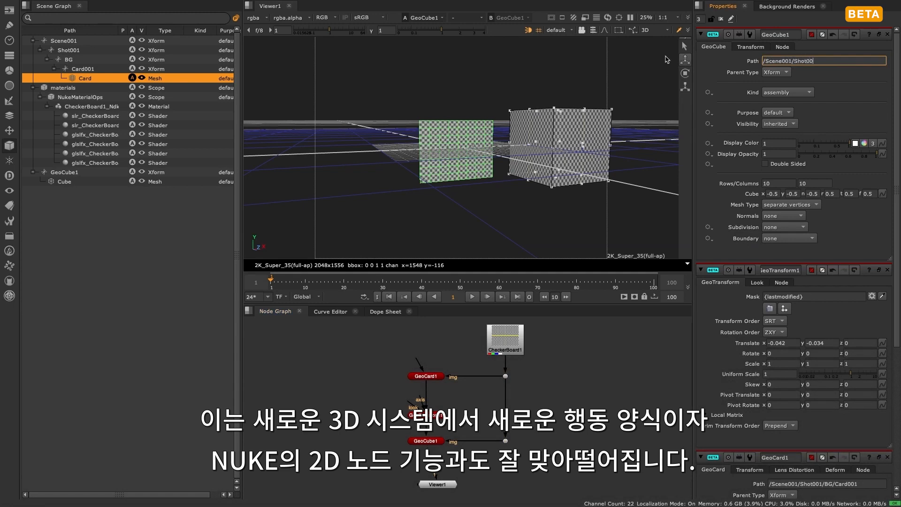
pyautogui.write('1/BG/')
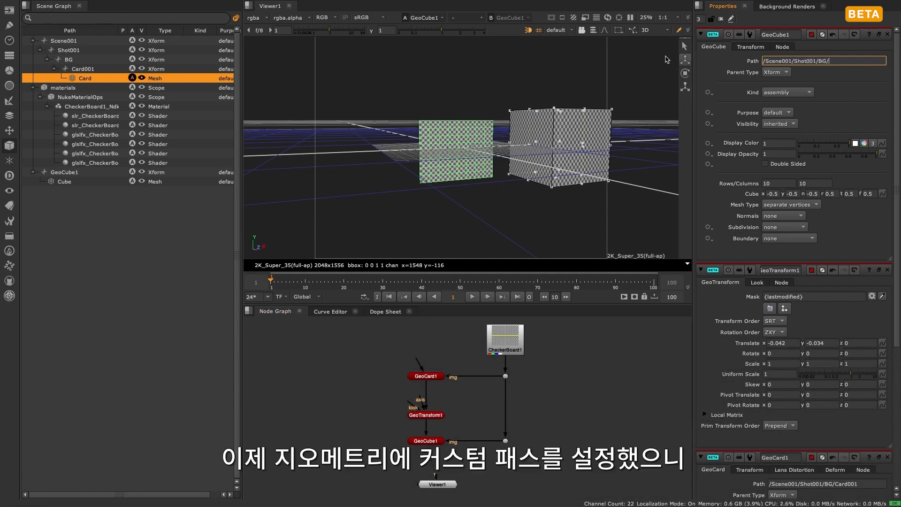
pyautogui.write('Cube001')
pyautogui.press('Return')
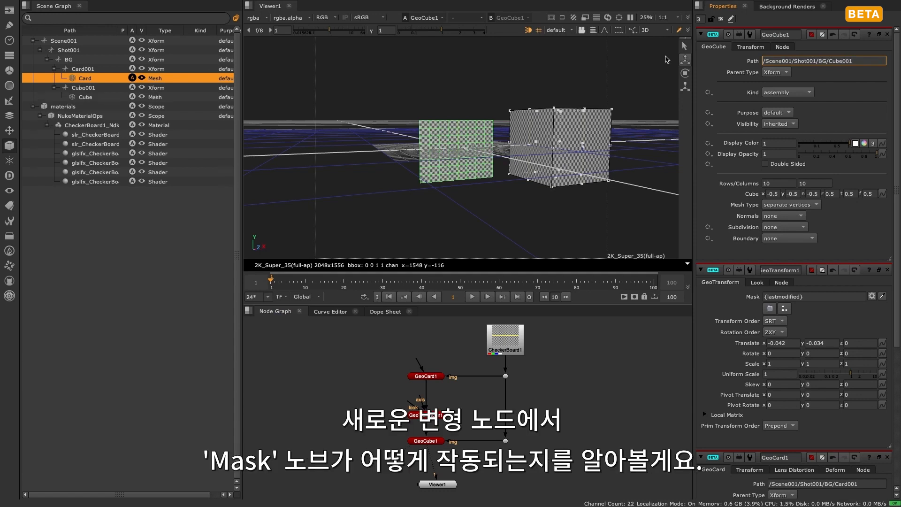
# - Check the BG group with its Card001 and Cube001 children by selecting each in the scene graph
pyautogui.click(75, 61)
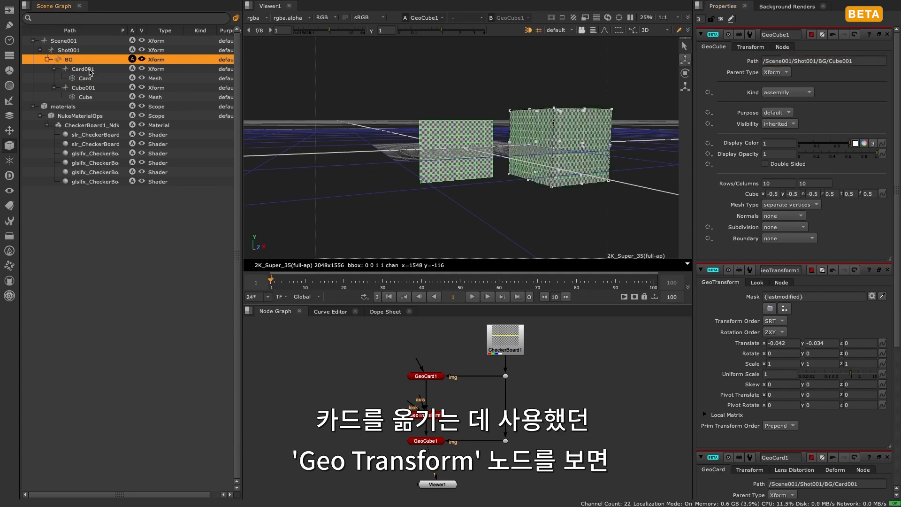
pyautogui.click(89, 70)
pyautogui.click(88, 86)
pyautogui.click(89, 71)
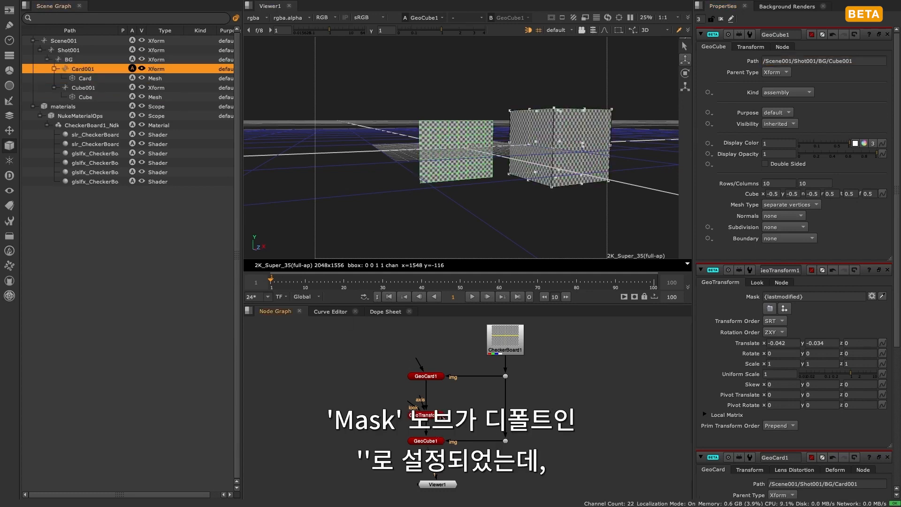
# - Move the GeoTransform node below GeoCube1, view its result and raise the cube to a Y translate of about 0.555
pyautogui.click(440, 417)
pyautogui.moveTo(440, 417); pyautogui.dragTo(434, 471)
pyautogui.press('1')
pyautogui.doubleClick(435, 471)
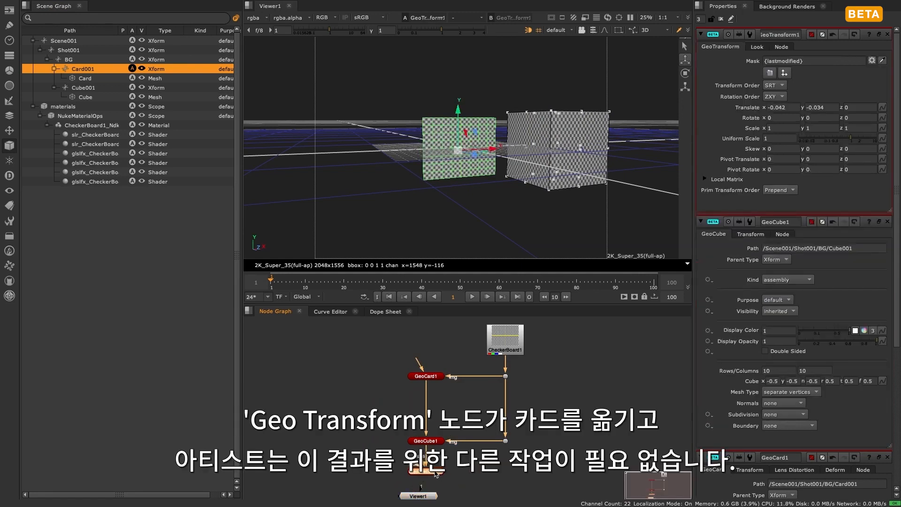
pyautogui.moveTo(457, 111); pyautogui.dragTo(449, 66)
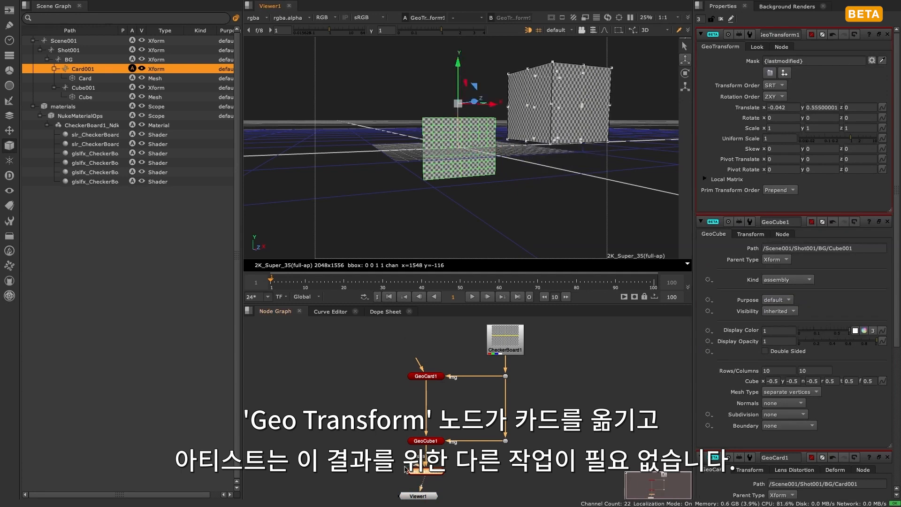
# - Place the GeoTransform node between GeoCard1 and GeoCube1 and inspect its mask expression
pyautogui.moveTo(423, 474); pyautogui.dragTo(427, 410)
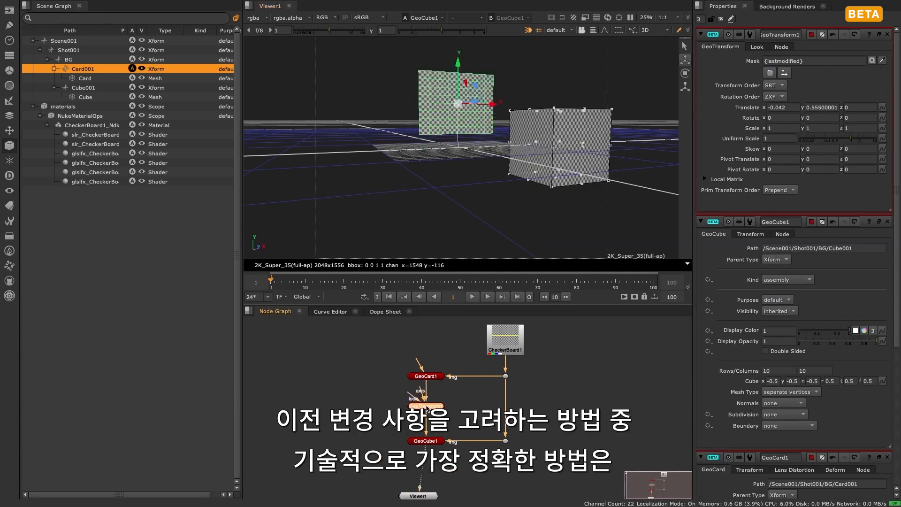
pyautogui.moveTo(801, 61); pyautogui.dragTo(750, 64)
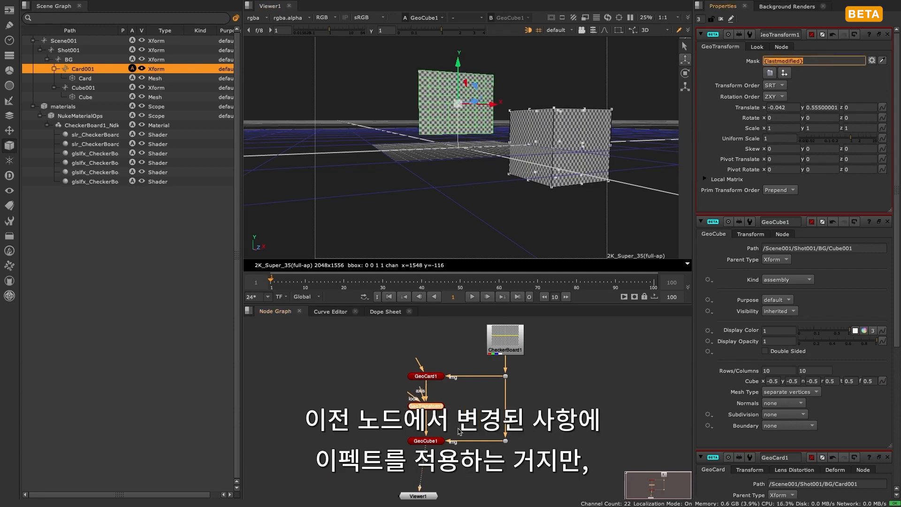
pyautogui.click(458, 432)
pyautogui.moveTo(436, 409)
pyautogui.mouseDown()
pyautogui.moveTo(404, 408)
pyautogui.moveTo(448, 411)
pyautogui.moveTo(397, 481)
pyautogui.moveTo(425, 469)
pyautogui.moveTo(410, 478)
pyautogui.moveTo(426, 406)
pyautogui.mouseUp()
pyautogui.moveTo(819, 62); pyautogui.dragTo(750, 62)
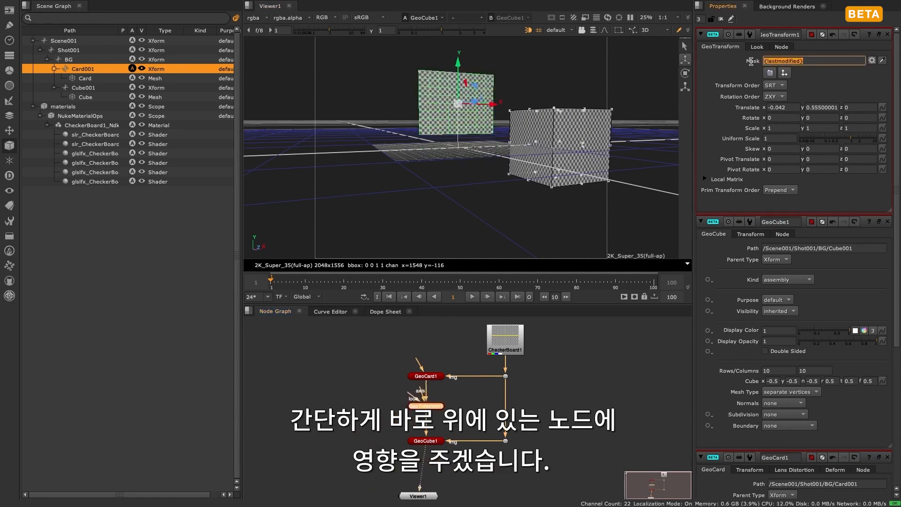
# - Place the GeoTransform node back below GeoCube1, inspect its mask and select the cube in the 3D view
pyautogui.moveTo(437, 407); pyautogui.dragTo(428, 475)
pyautogui.click(506, 478)
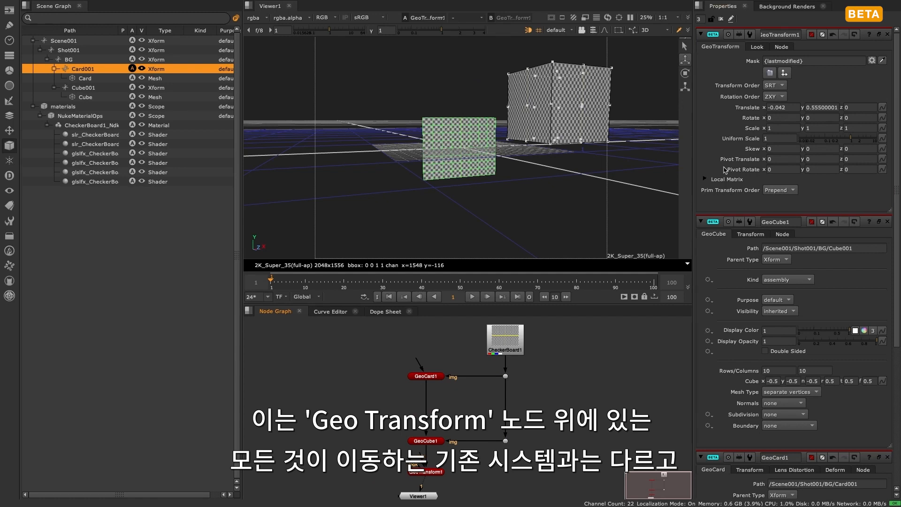
pyautogui.click(767, 61)
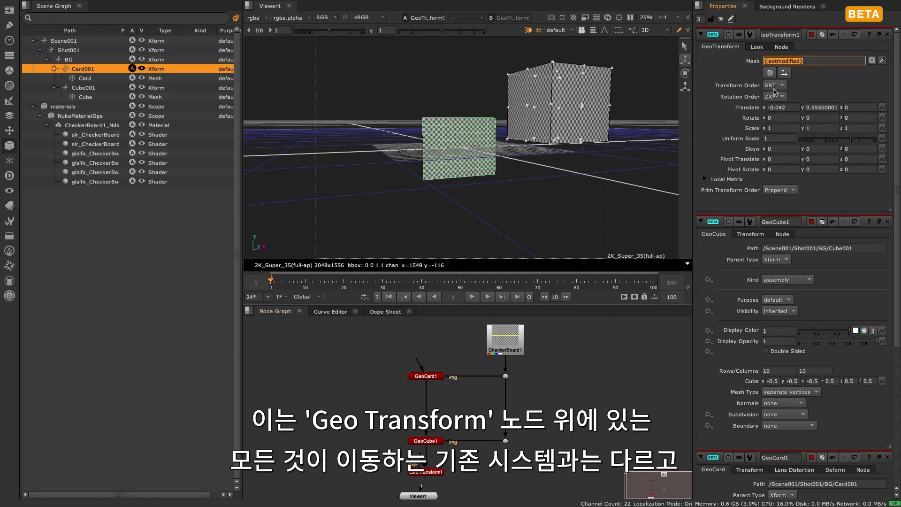
pyautogui.click(580, 113)
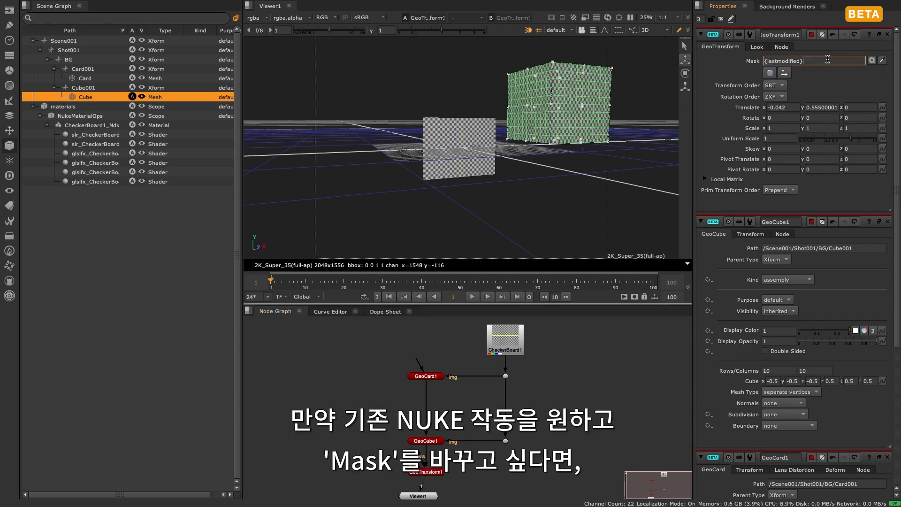
# - Set the GeoTransform's mask to /* and select Scene001 in the scene graph
pyautogui.moveTo(828, 60); pyautogui.dragTo(706, 59)
pyautogui.write('/*')
pyautogui.press('Return')
pyautogui.click(498, 184)
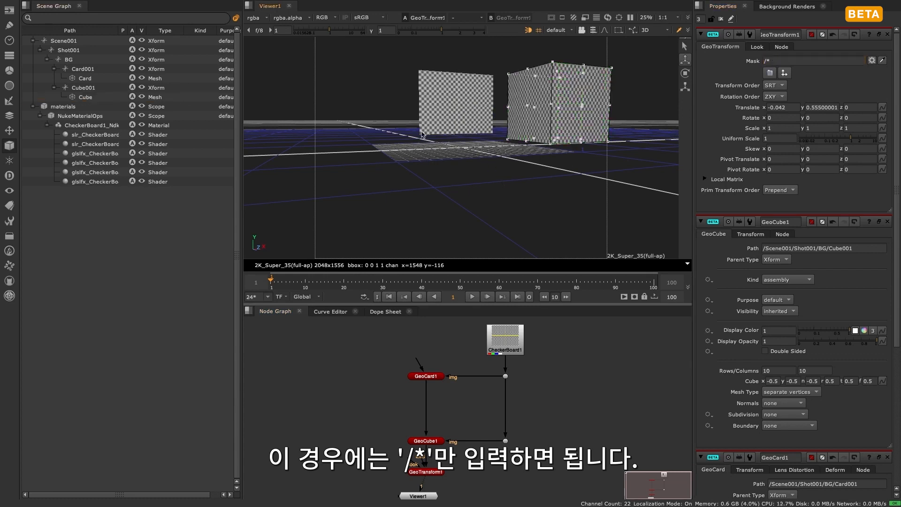
pyautogui.click(87, 41)
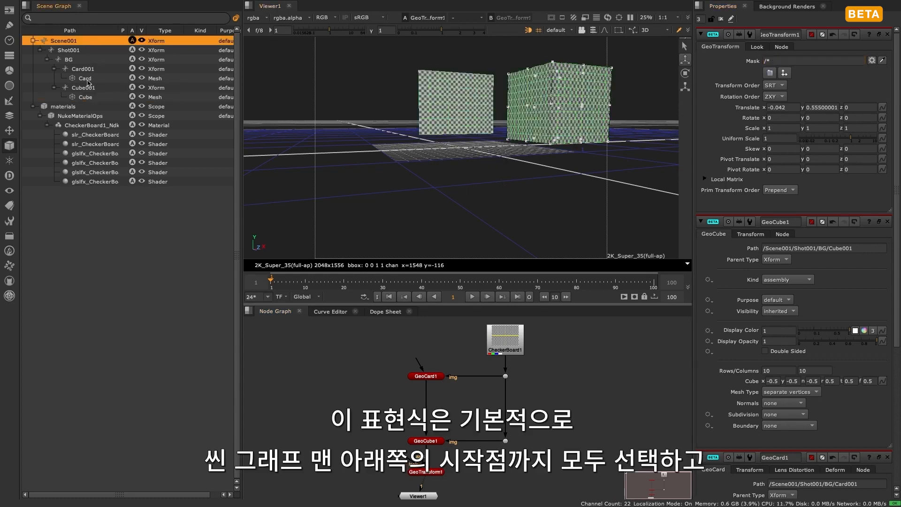
# - Set the GeoTransform's mask to Card001's path from the scene graph, replace it with Cube001's path and clear the selection
pyautogui.click(637, 189)
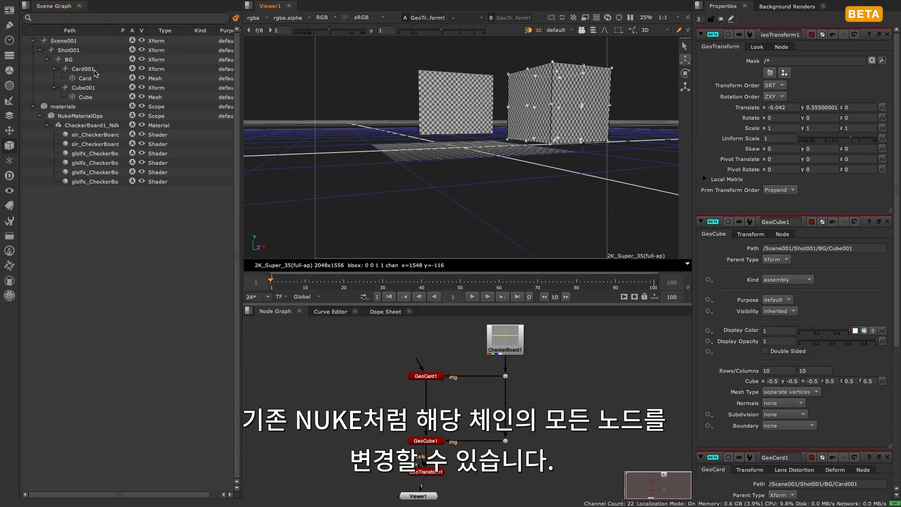
pyautogui.moveTo(87, 69); pyautogui.dragTo(793, 61)
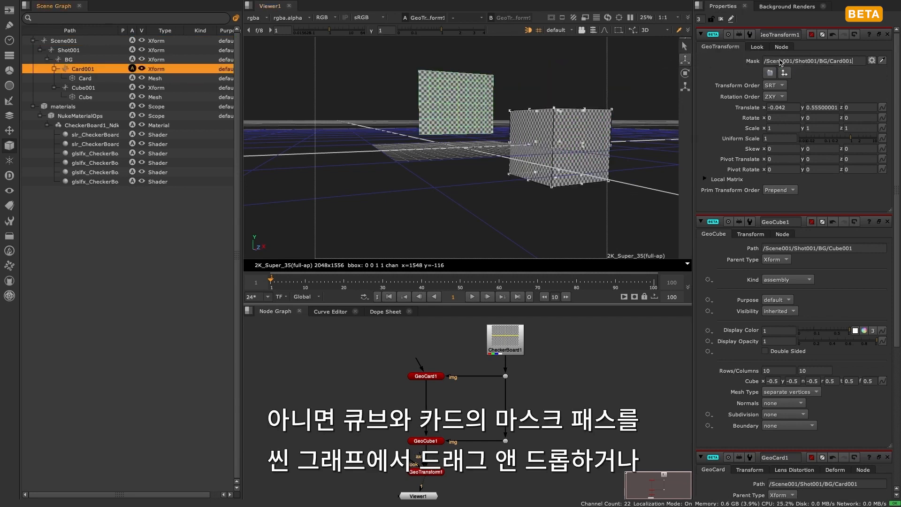
pyautogui.moveTo(75, 87); pyautogui.dragTo(781, 66)
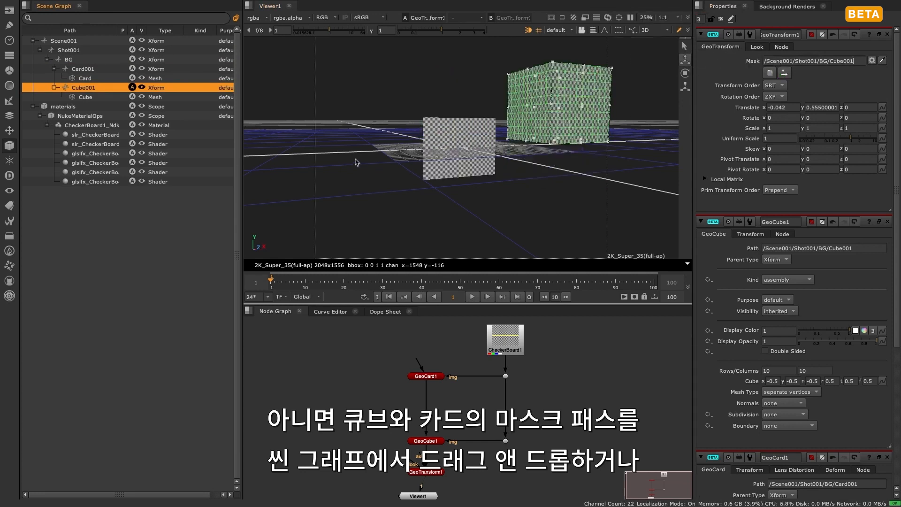
pyautogui.click(576, 196)
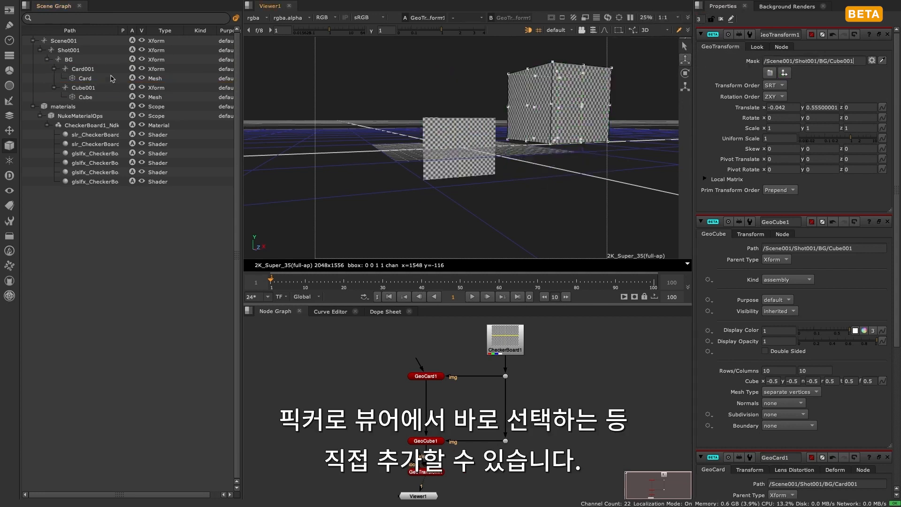
# - Pick the card in the 3D view as the GeoTransform's mask and add the cube to the same mask
pyautogui.click(882, 60)
pyautogui.click(452, 143)
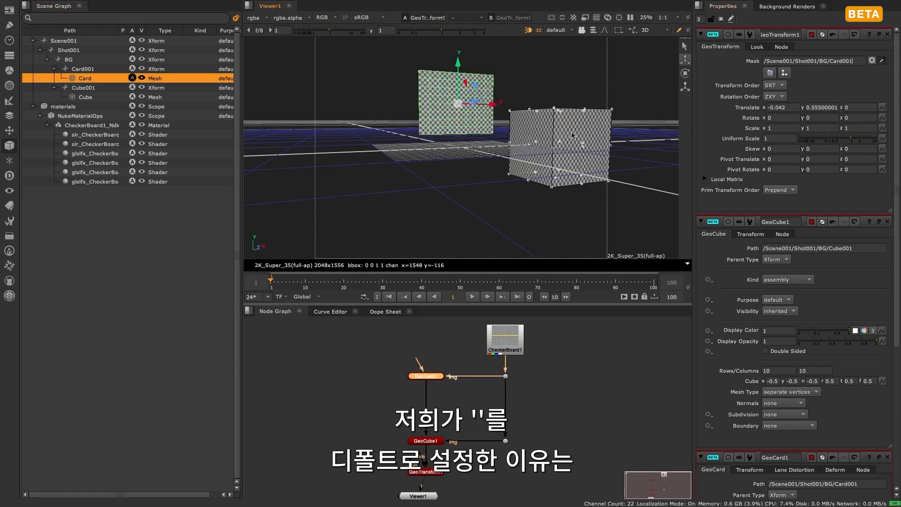
pyautogui.click(514, 143)
pyautogui.click(475, 132)
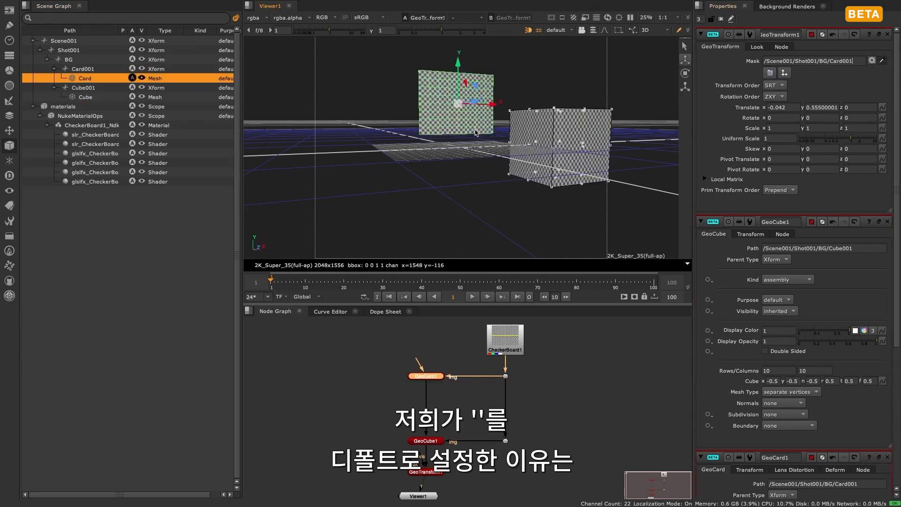
pyautogui.keyDown('shift'); pyautogui.click(568, 126); pyautogui.keyUp('shift')
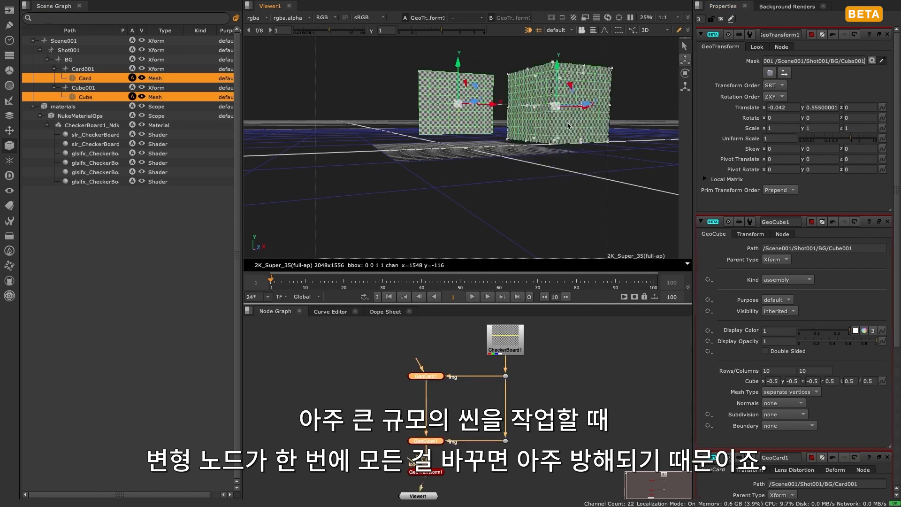
pyautogui.moveTo(862, 62); pyautogui.dragTo(881, 60)
pyautogui.click(837, 81)
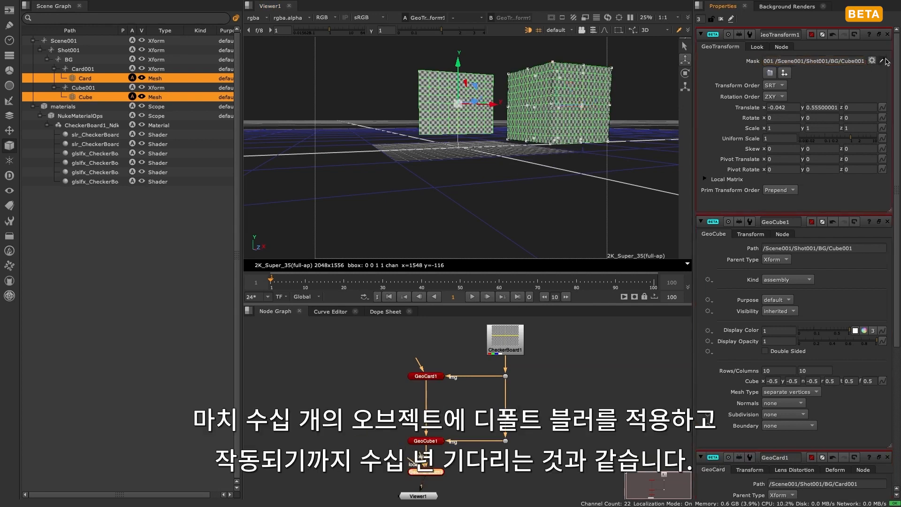
# - Clear the selection and set the GeoTransform's mask to the last modified prim, {lastmodified}
pyautogui.click(658, 157)
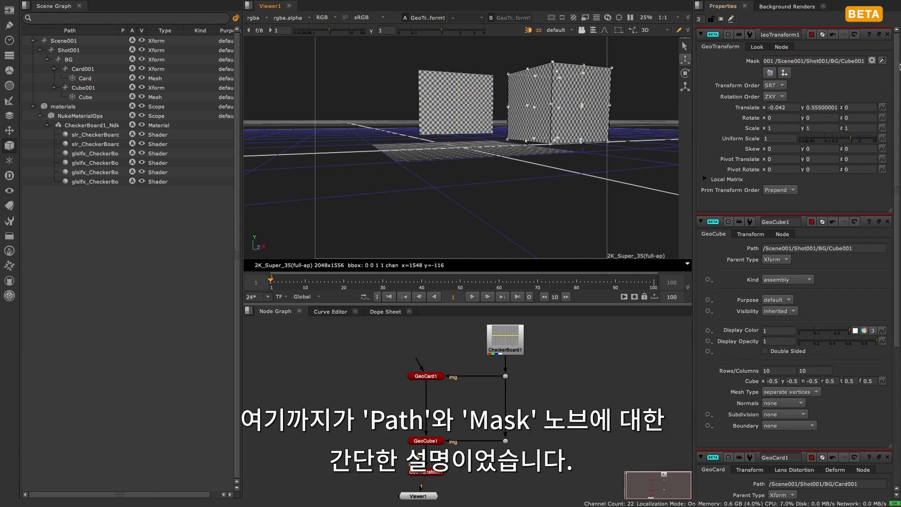
pyautogui.click(881, 62)
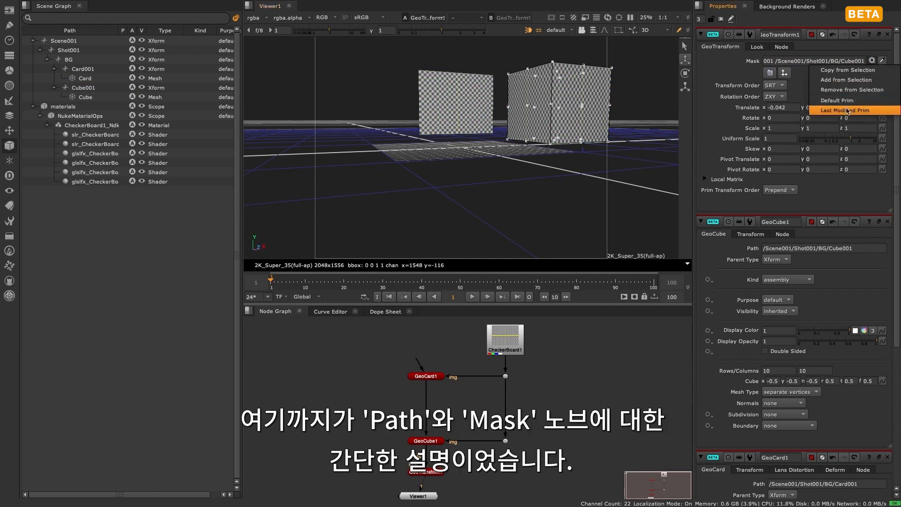
pyautogui.click(847, 111)
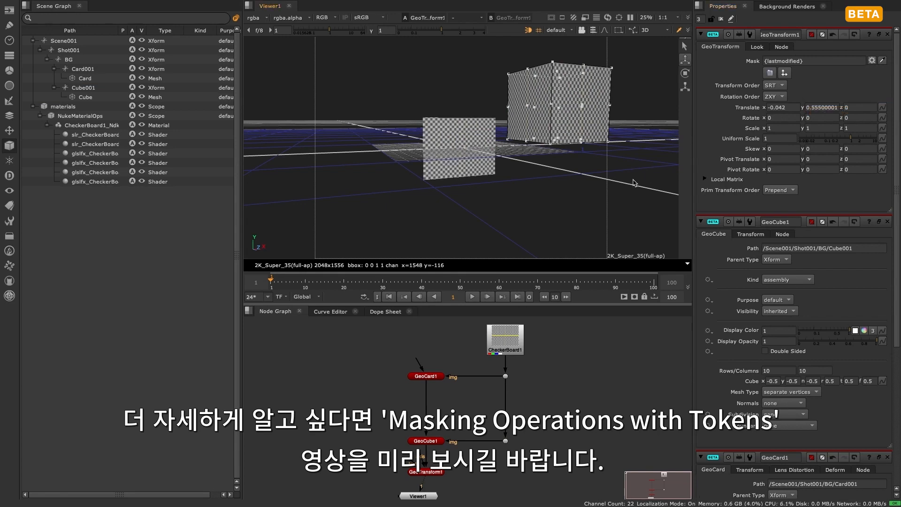